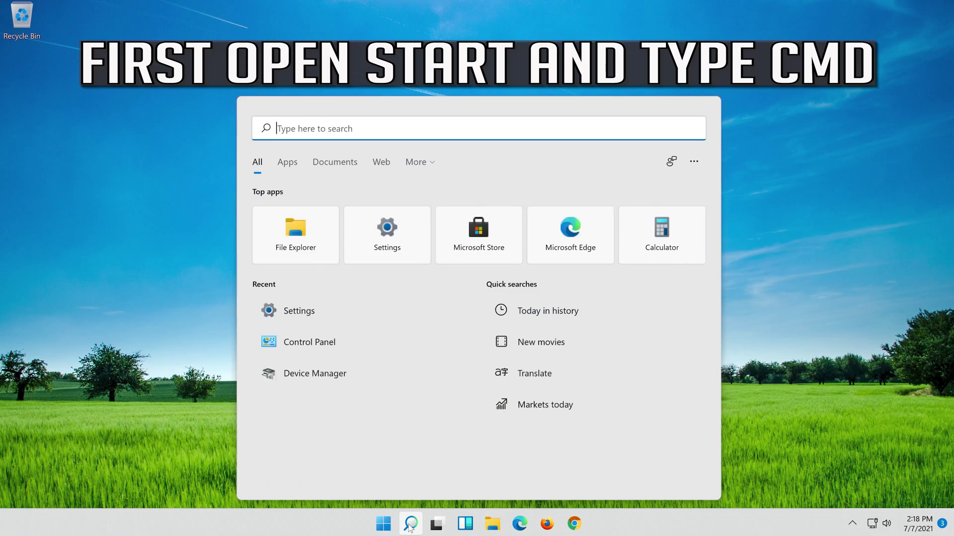
{"action": "type", "text": "cmd"}
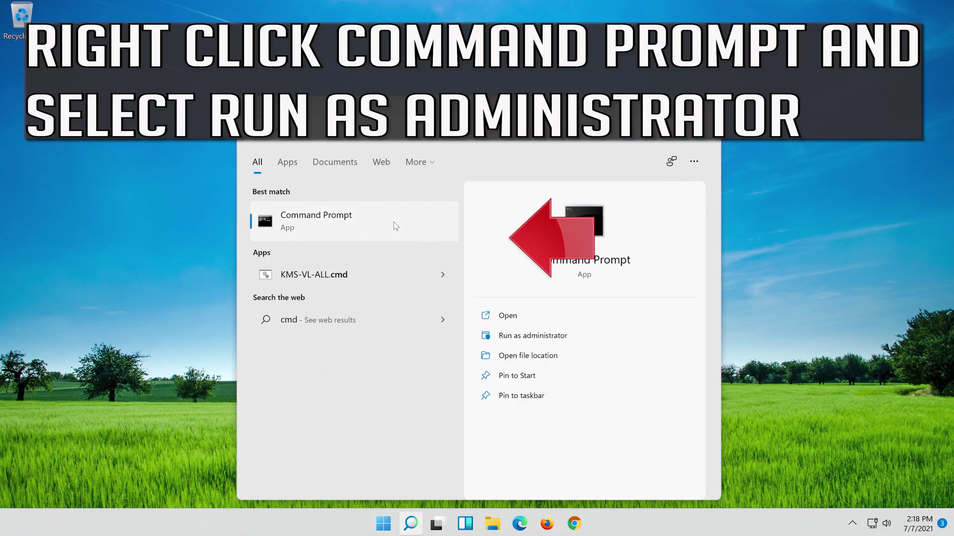
Step: Run Command Prompt as administrator from Start search and approve the UAC prompt
{"action": "right_click", "coordinate": [393, 222]}
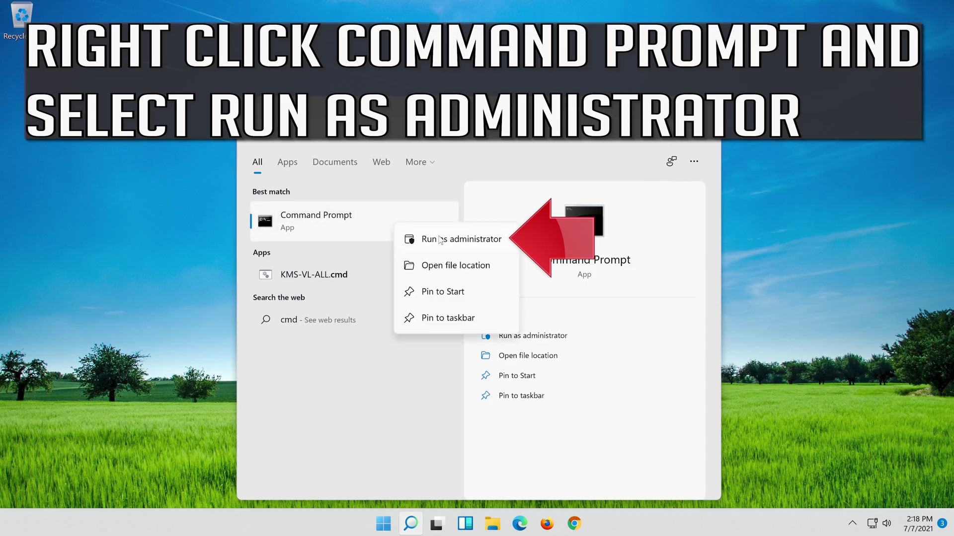
{"action": "left_click", "coordinate": [471, 241]}
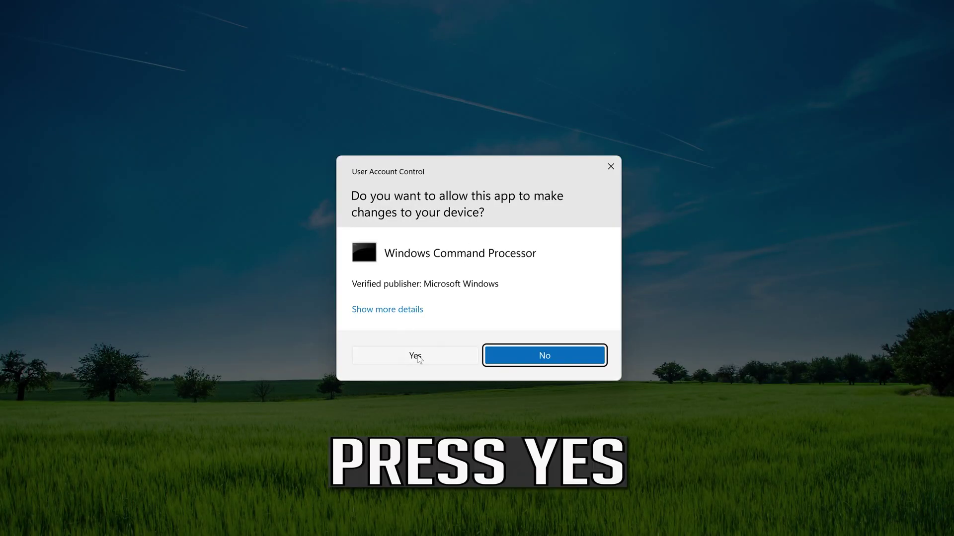
{"action": "left_click", "coordinate": [425, 355]}
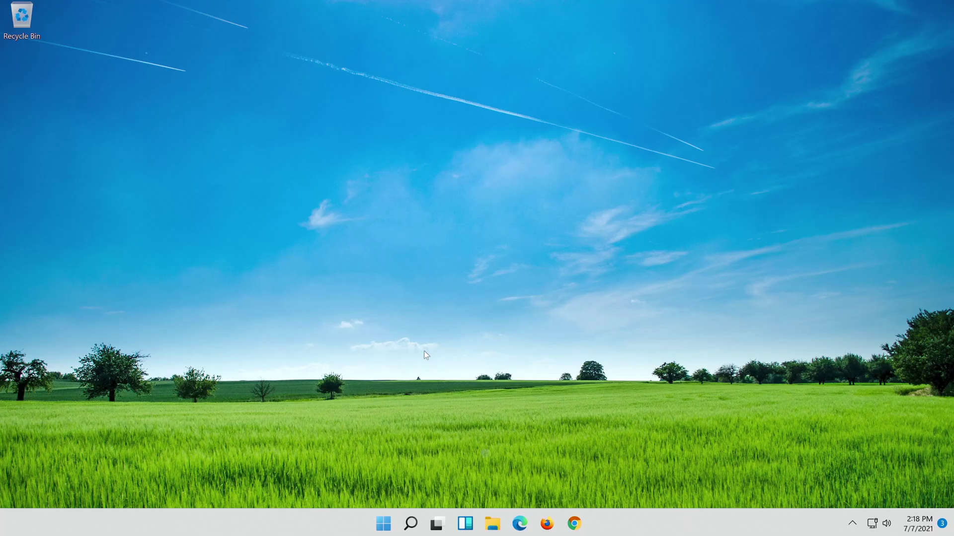
{"action": "type", "text": "n"}
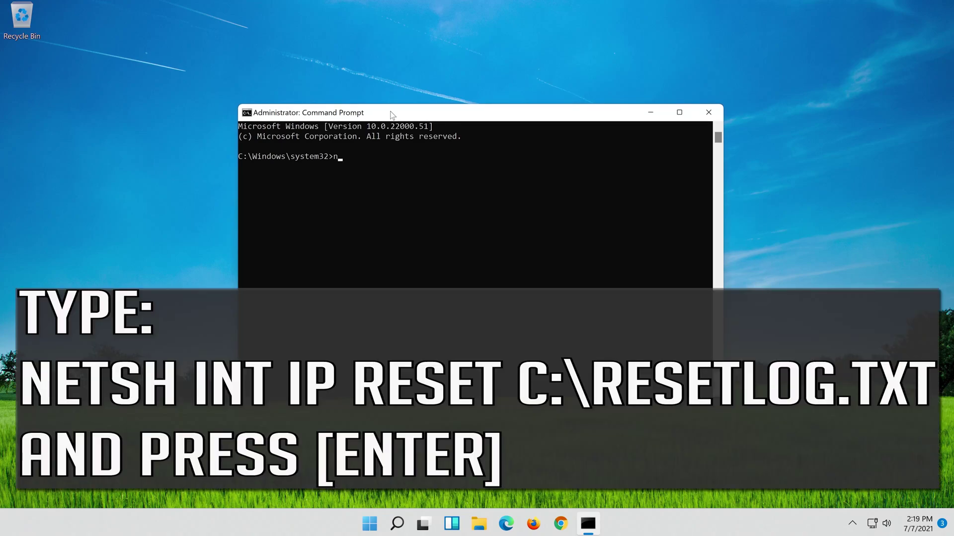
{"action": "type", "text": "et"}
{"action": "type", "text": "sh"}
{"action": "type", "text": " int "}
{"action": "type", "text": "ip "}
{"action": "type", "text": "rese"}
{"action": "type", "text": "t c:\\"}
{"action": "type", "text": "reset"}
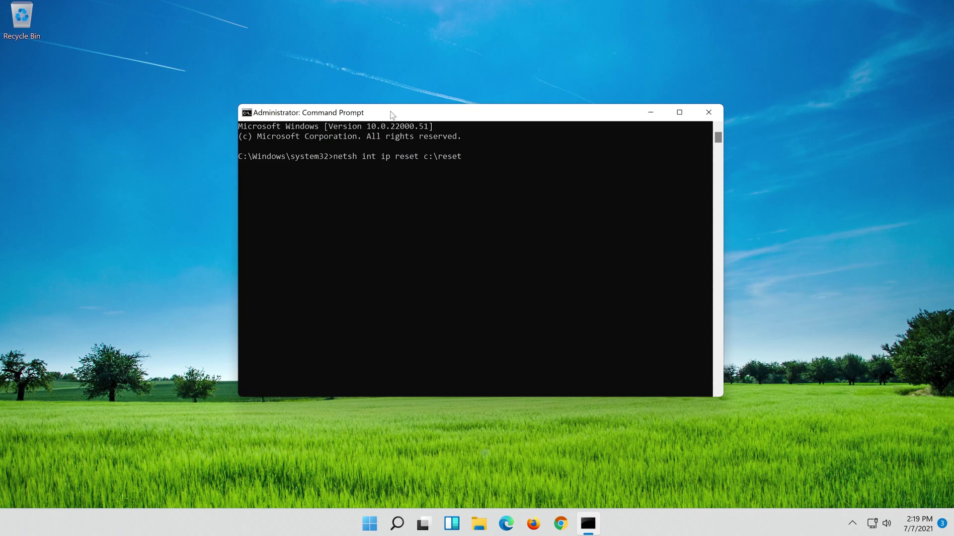
{"action": "type", "text": "log.txt"}
Step: Run netsh int ip reset, logging to c:\resetlog.txt
{"action": "key", "text": "Return"}
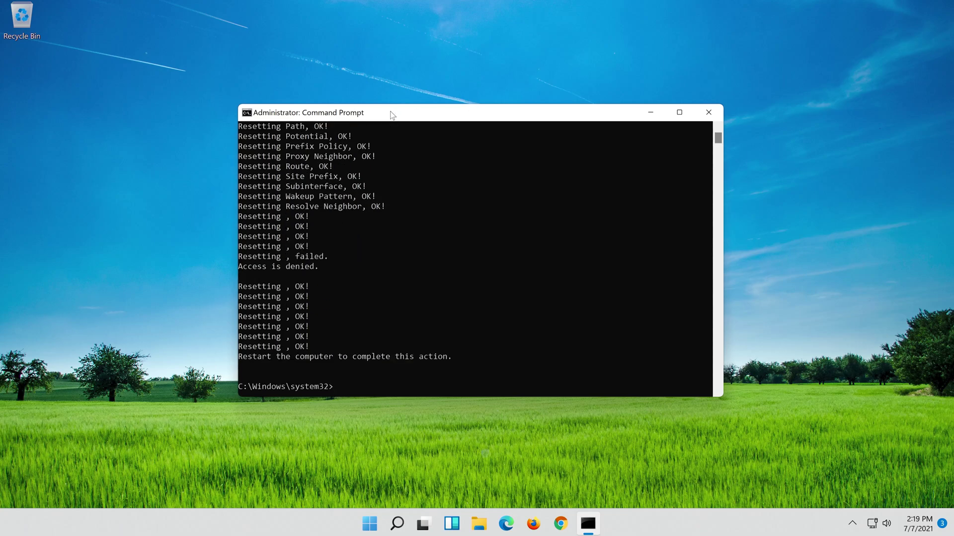
{"action": "type", "text": "net"}
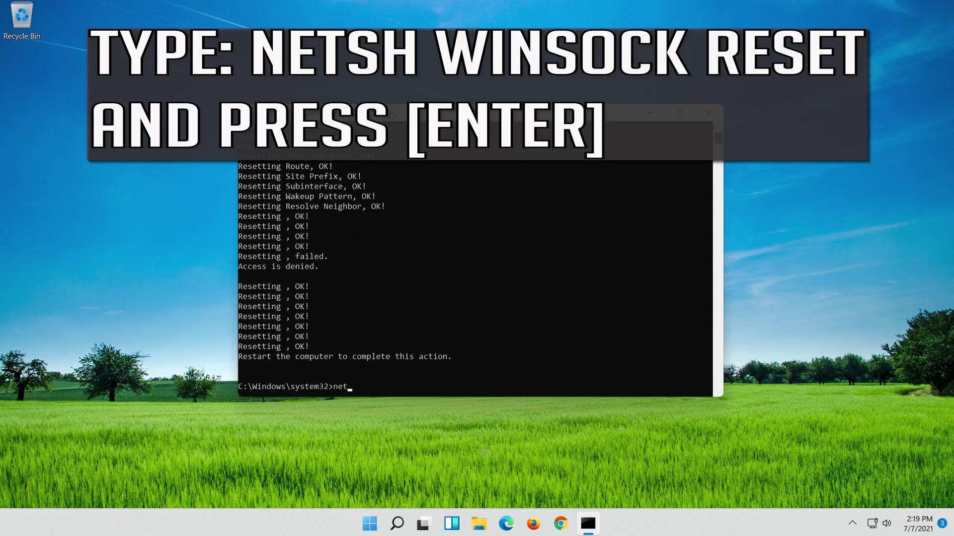
{"action": "type", "text": "sh"}
{"action": "type", "text": " wins"}
{"action": "type", "text": "ock r"}
{"action": "type", "text": "eset"}
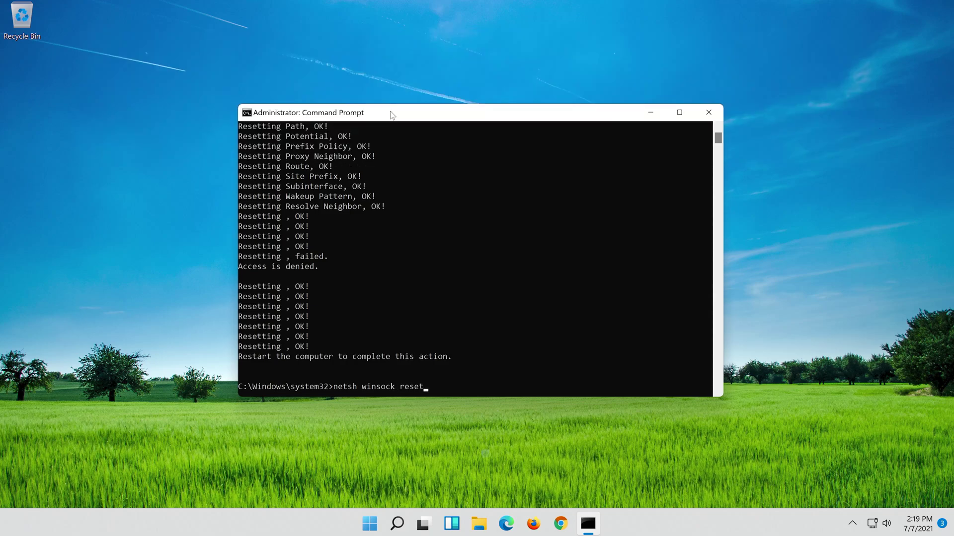
Step: Run netsh winsock reset to reset the Winsock Catalog
{"action": "key", "text": "Return"}
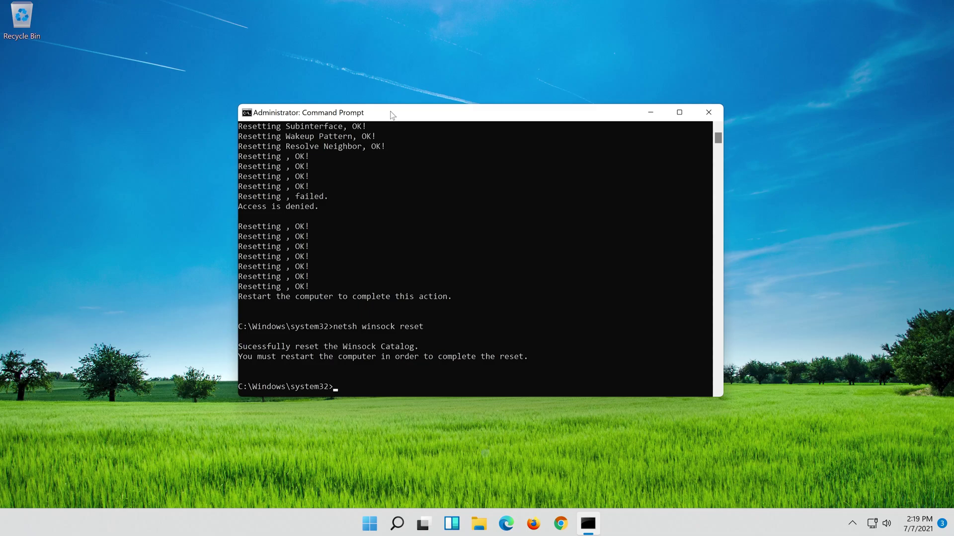
{"action": "type", "text": "ipconfig /"}
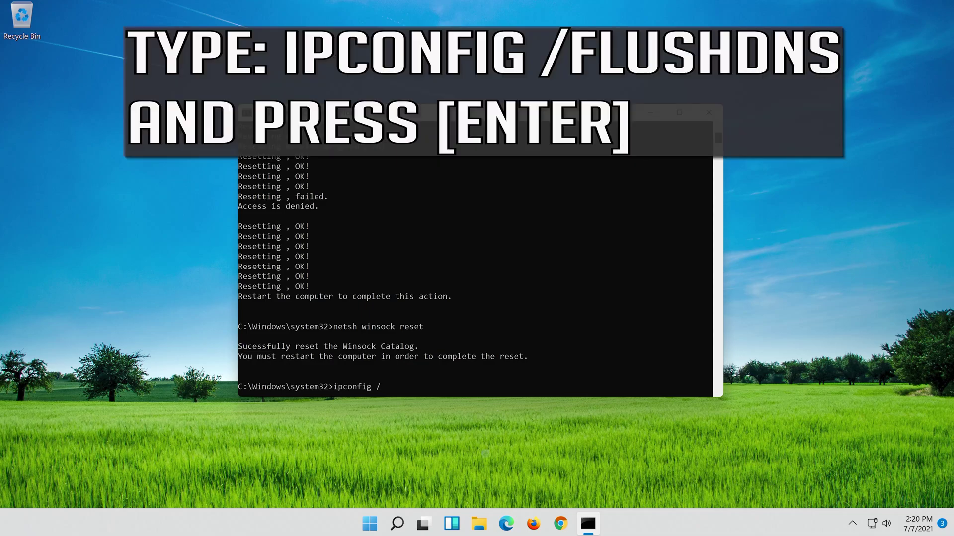
{"action": "type", "text": "flu"}
{"action": "type", "text": "shdn"}
{"action": "type", "text": "s"}
Step: Run ipconfig /flushdns, then exit the administrator console
{"action": "key", "text": "Return"}
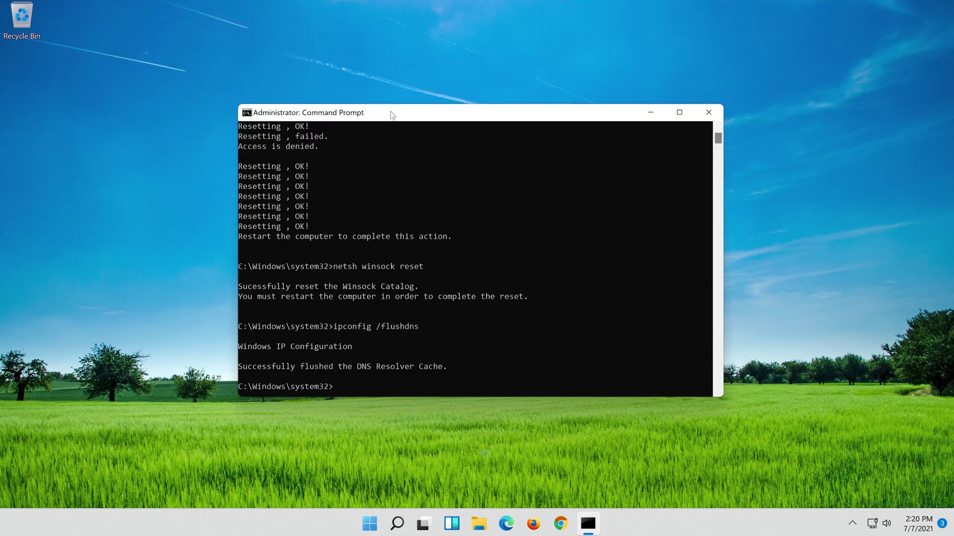
{"action": "type", "text": "ex"}
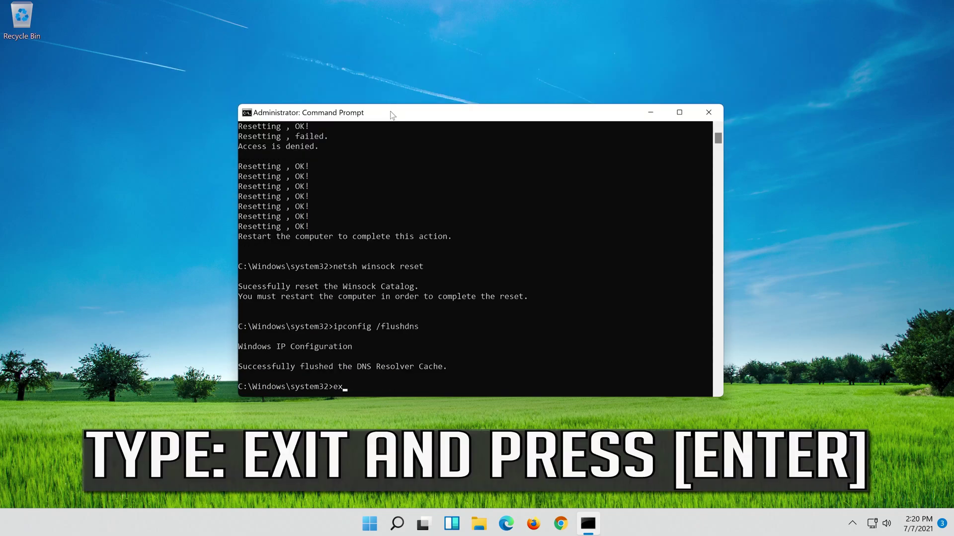
{"action": "type", "text": "it"}
{"action": "key", "text": "Return"}
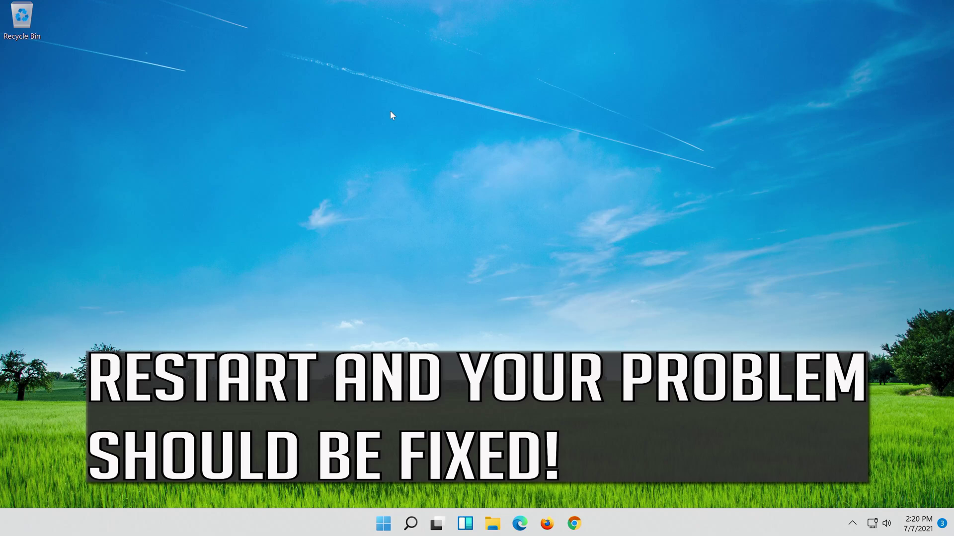
Step: Show the Start menu's sleep, shut down and restart options
{"action": "left_click", "coordinate": [389, 529]}
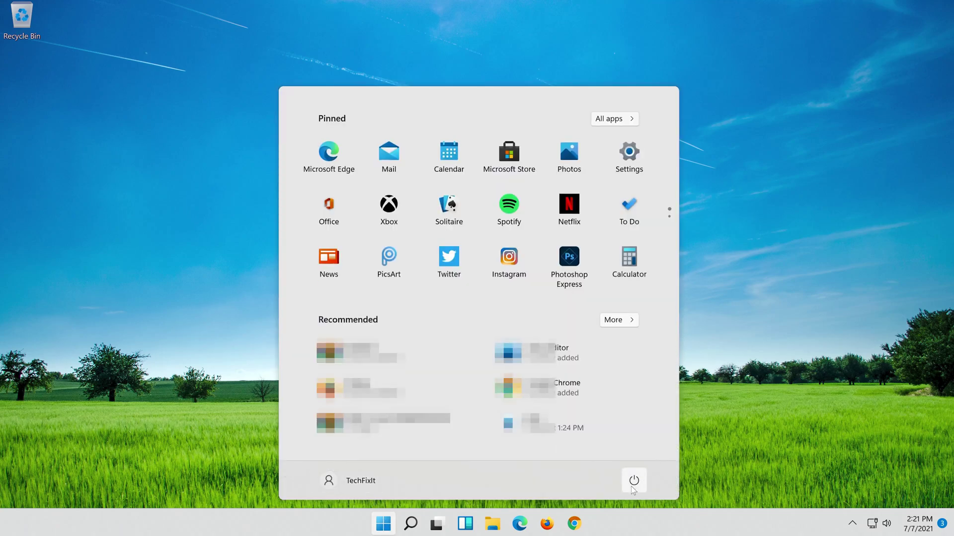
{"action": "left_click", "coordinate": [632, 482]}
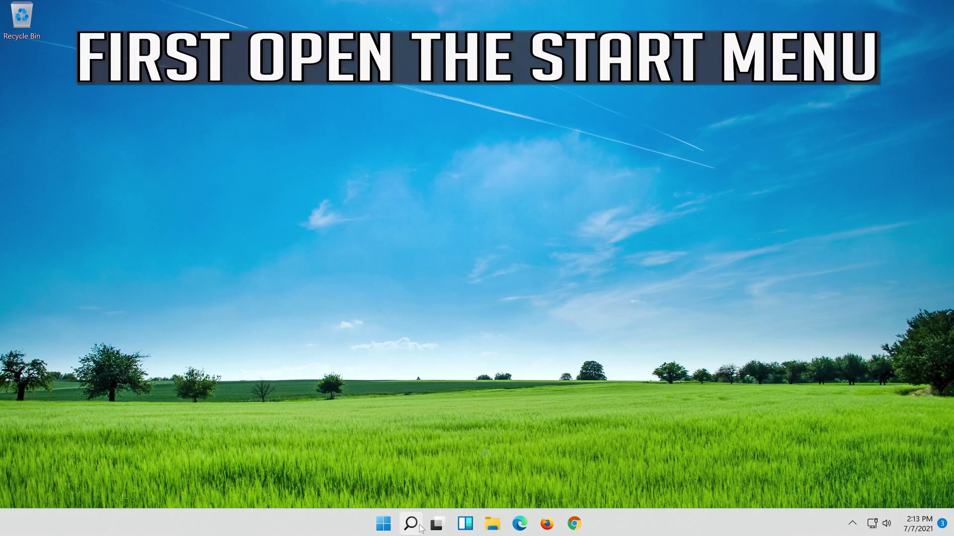
Step: Launch the Settings app from taskbar search
{"action": "left_click", "coordinate": [420, 527]}
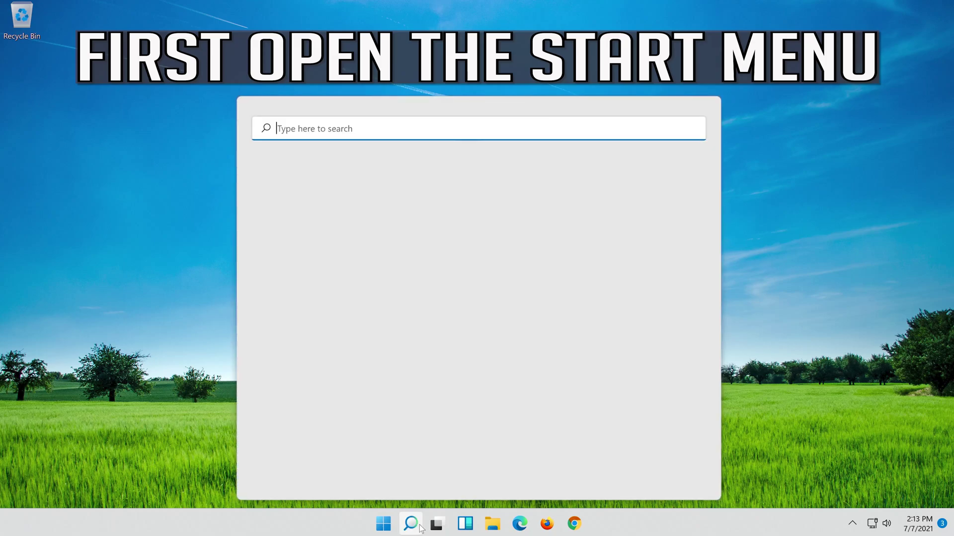
{"action": "type", "text": "settin"}
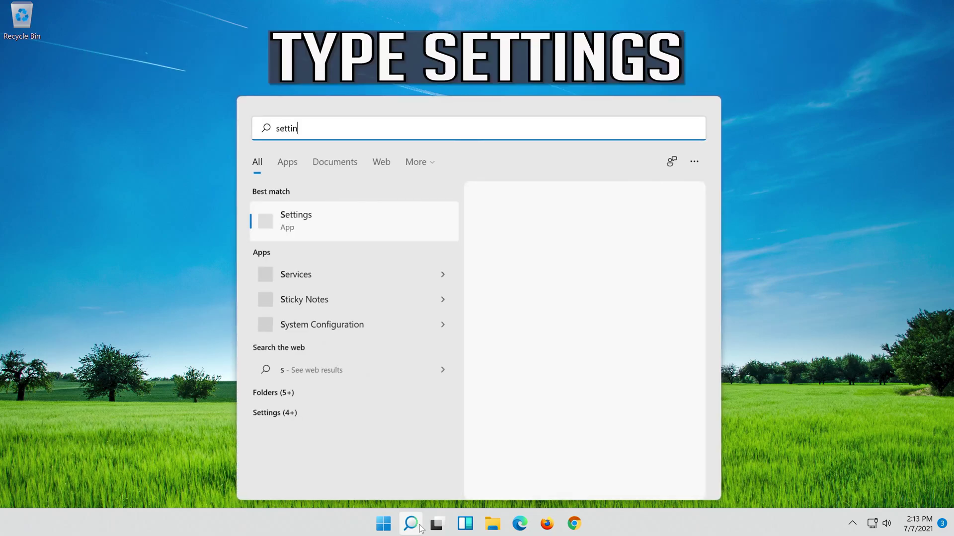
{"action": "type", "text": "gs"}
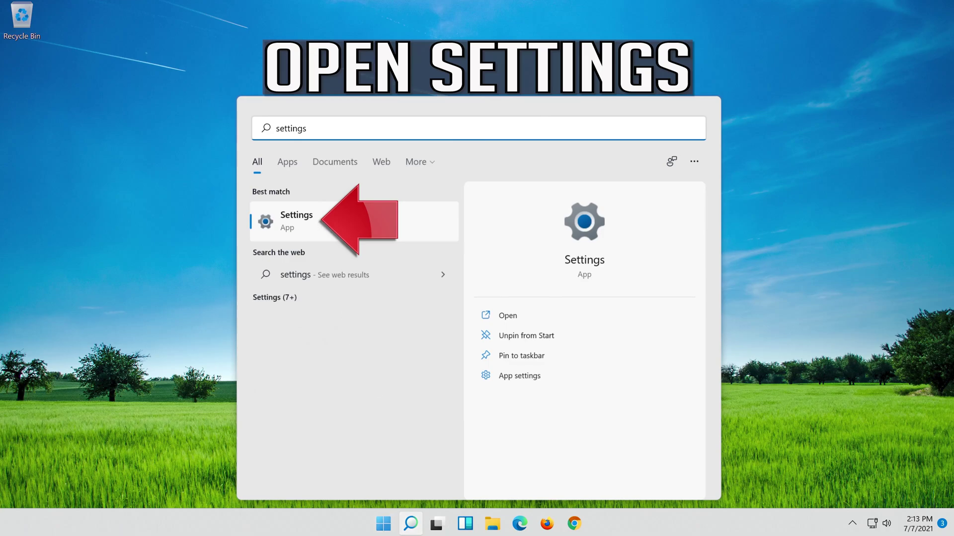
{"action": "left_click", "coordinate": [340, 229]}
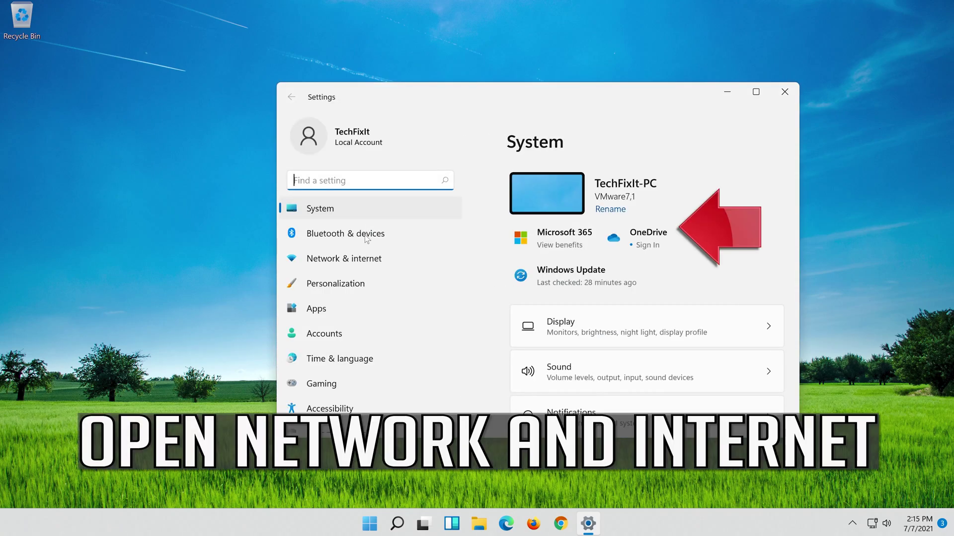
Step: Go to Network & internet, then Advanced network settings
{"action": "left_click", "coordinate": [368, 263]}
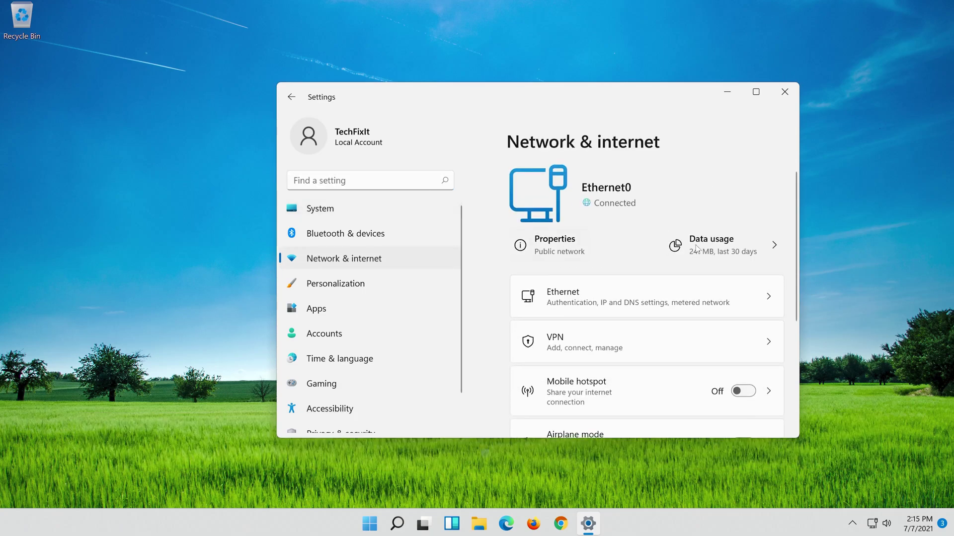
{"action": "scroll", "coordinate": [685, 250], "scroll_direction": "down", "scroll_amount": 5}
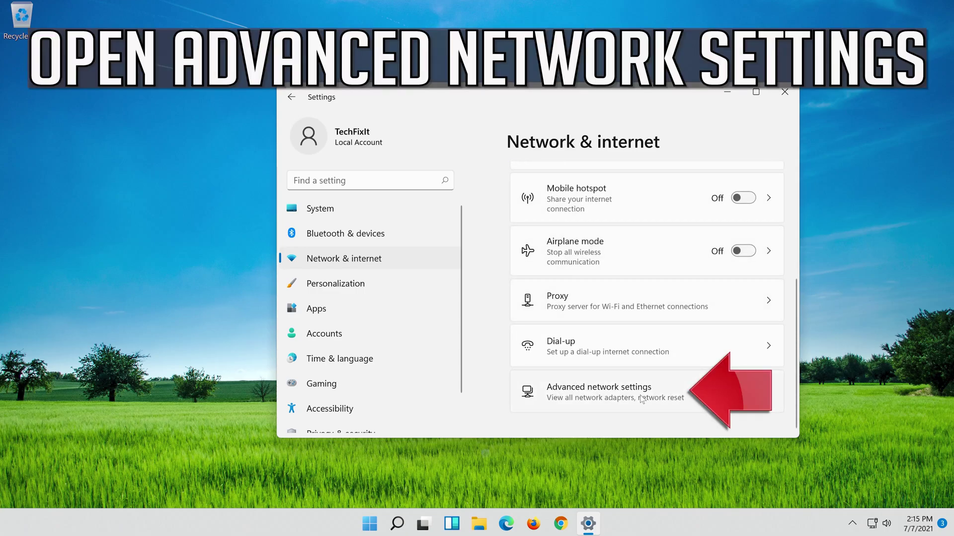
{"action": "left_click", "coordinate": [585, 394]}
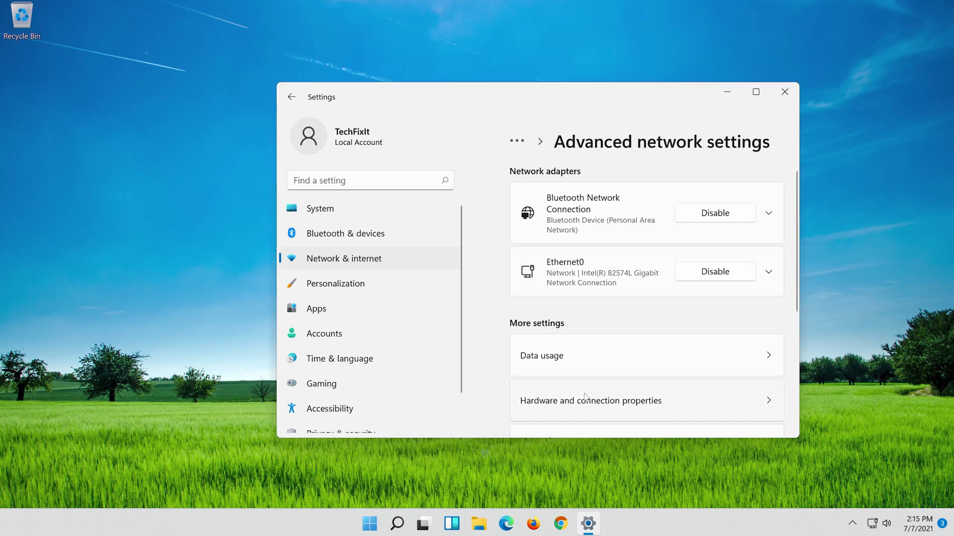
{"action": "scroll", "coordinate": [586, 397], "scroll_direction": "down", "scroll_amount": 3}
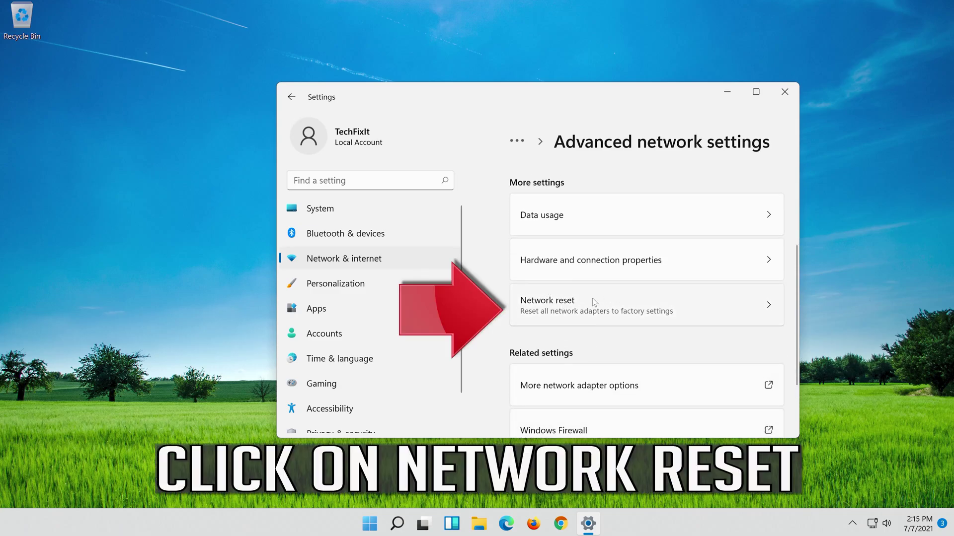
Step: Run Network reset with Reset now, confirm it, dismiss the sign-out notice and close Settings
{"action": "left_click", "coordinate": [658, 304]}
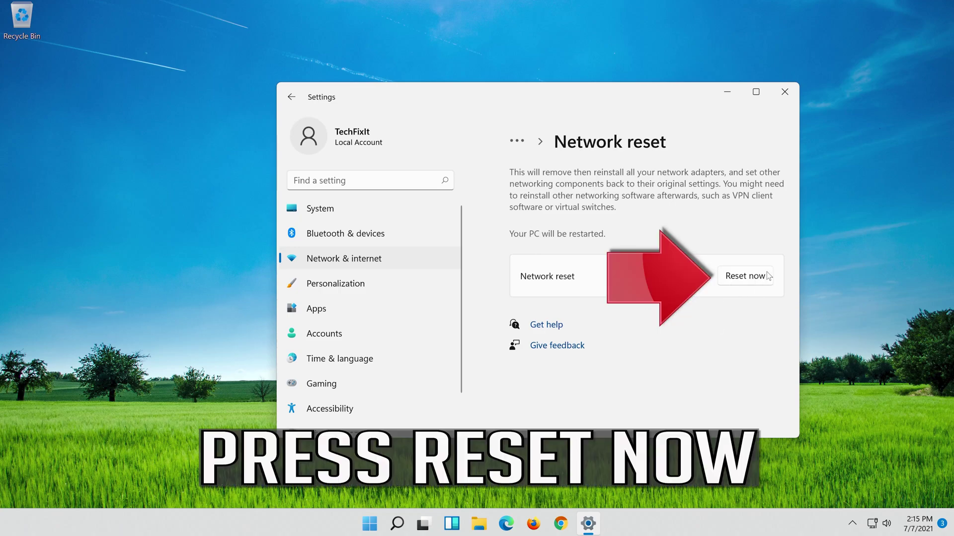
{"action": "left_click", "coordinate": [750, 274]}
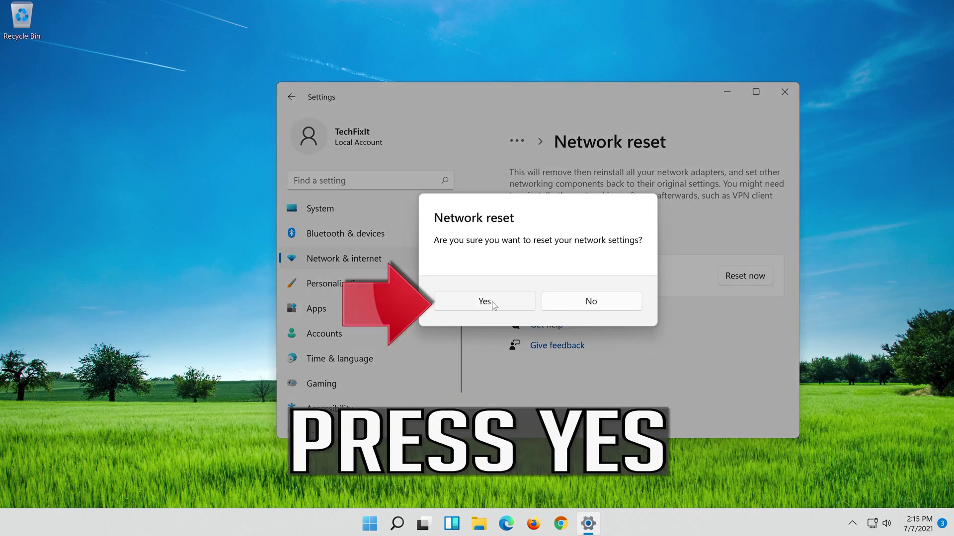
{"action": "left_click", "coordinate": [493, 304]}
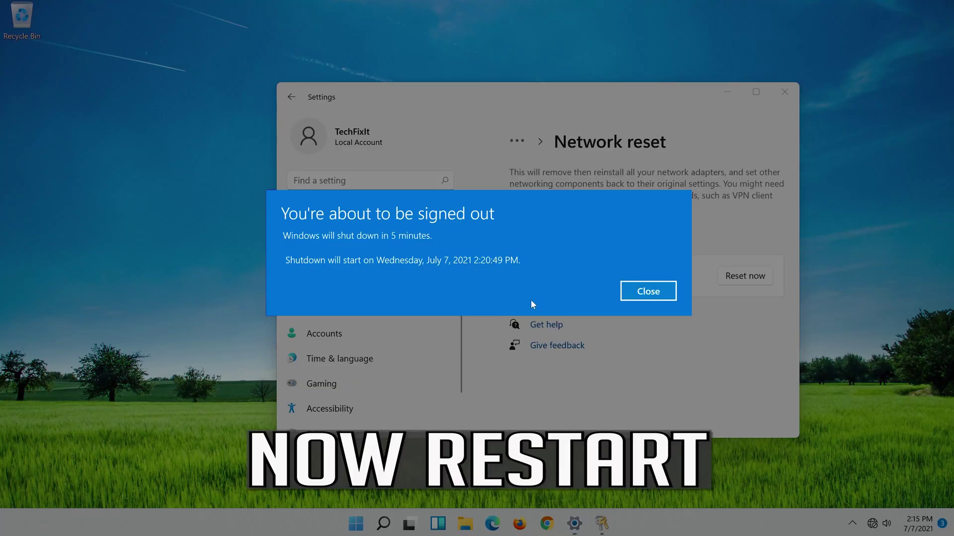
{"action": "left_click", "coordinate": [646, 291]}
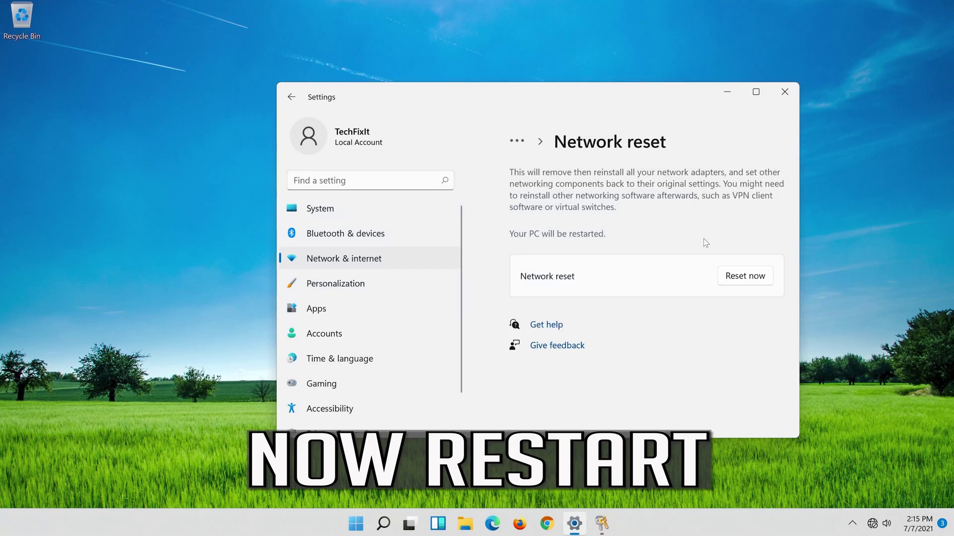
{"action": "left_click", "coordinate": [784, 91]}
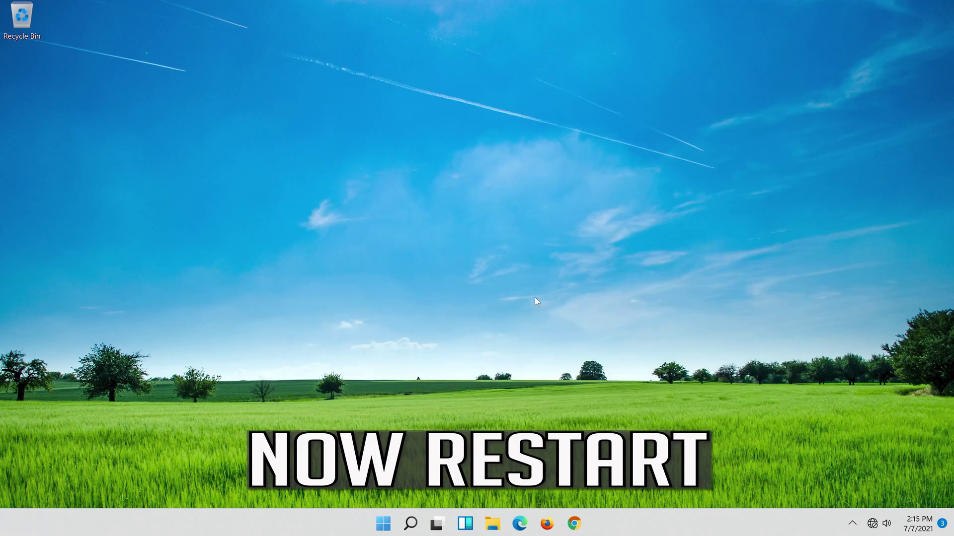
Step: Glance at the Start power options, then launch Device Manager from search
{"action": "left_click", "coordinate": [375, 528]}
{"action": "left_click", "coordinate": [634, 480]}
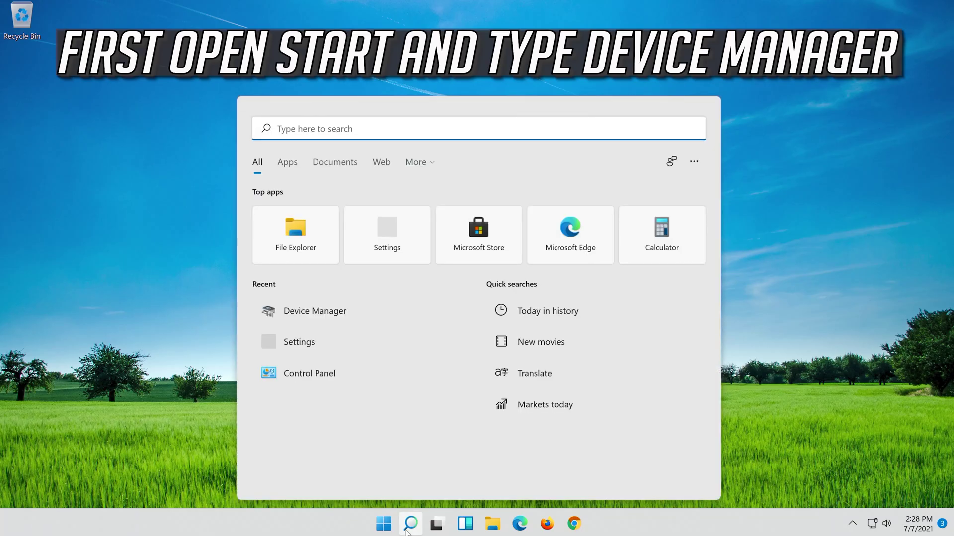
{"action": "type", "text": "device"}
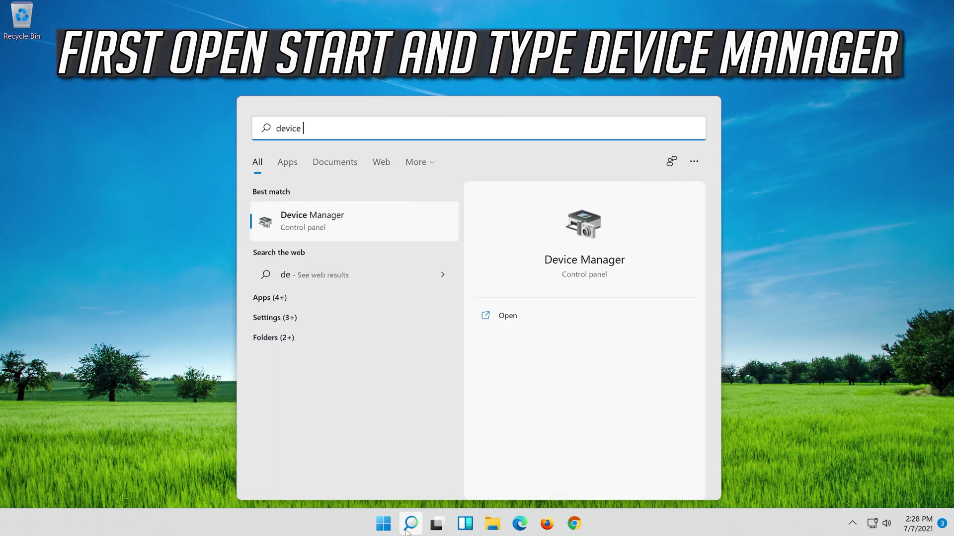
{"action": "type", "text": " manager"}
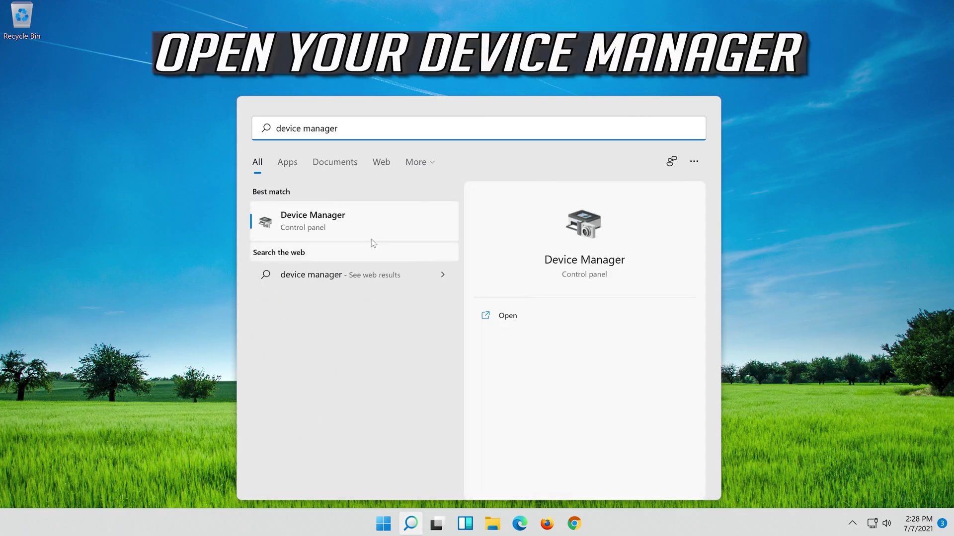
{"action": "left_click", "coordinate": [335, 227]}
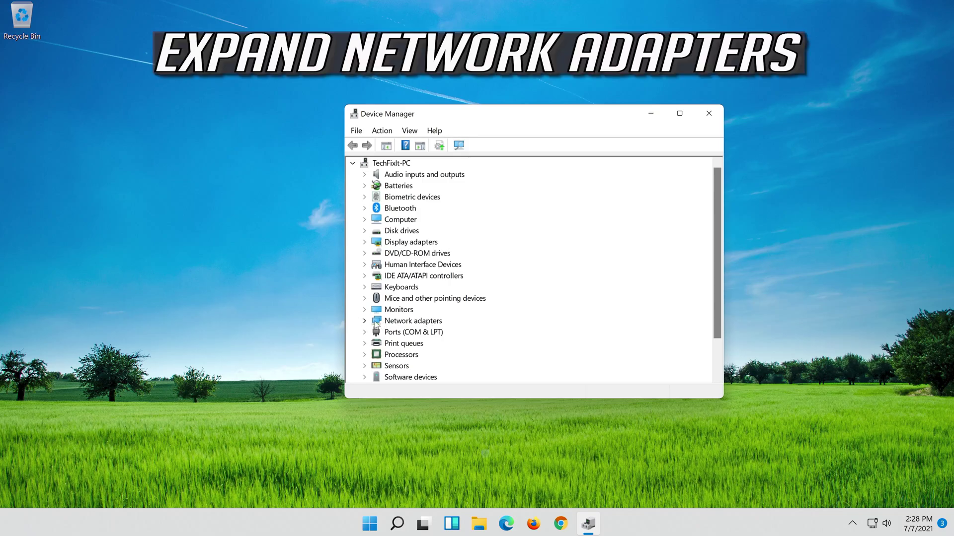
Step: Expand Network adapters and show Properties of the Intel(R) 82574L Gigabit Network Connection
{"action": "left_click", "coordinate": [365, 322]}
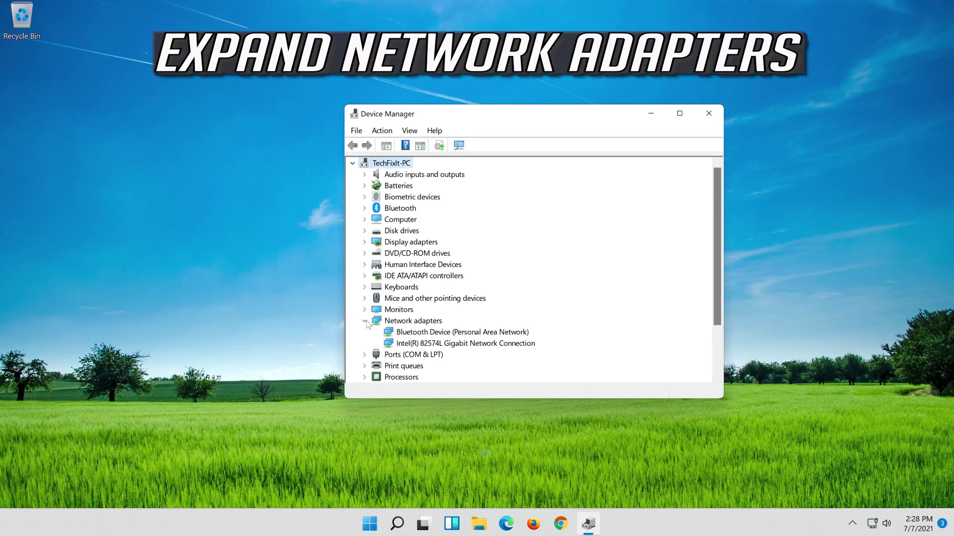
{"action": "left_click", "coordinate": [423, 344]}
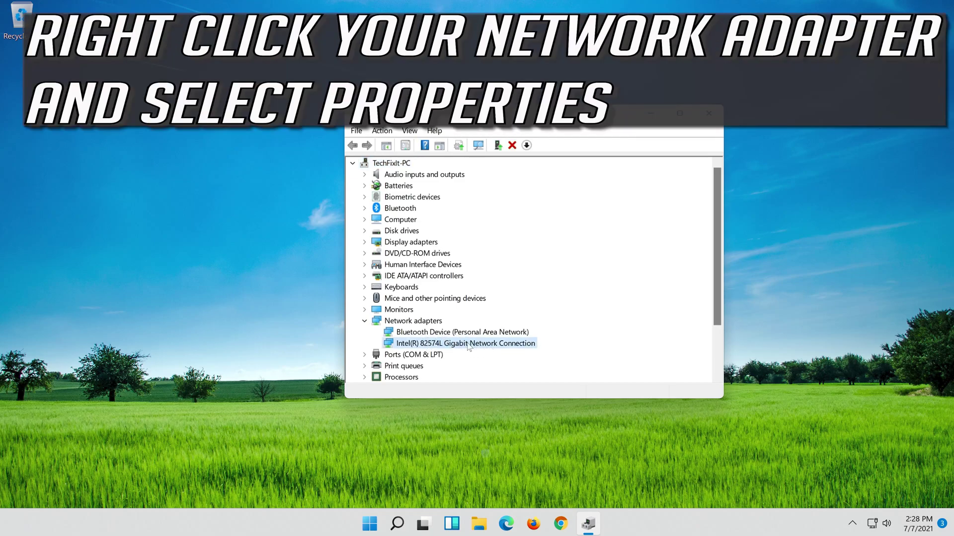
{"action": "right_click", "coordinate": [468, 347]}
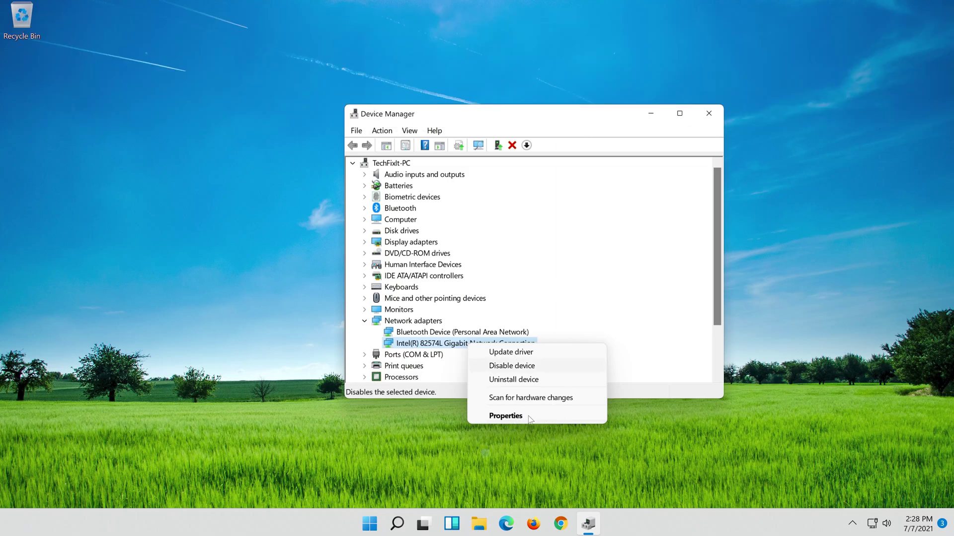
{"action": "left_click", "coordinate": [528, 418]}
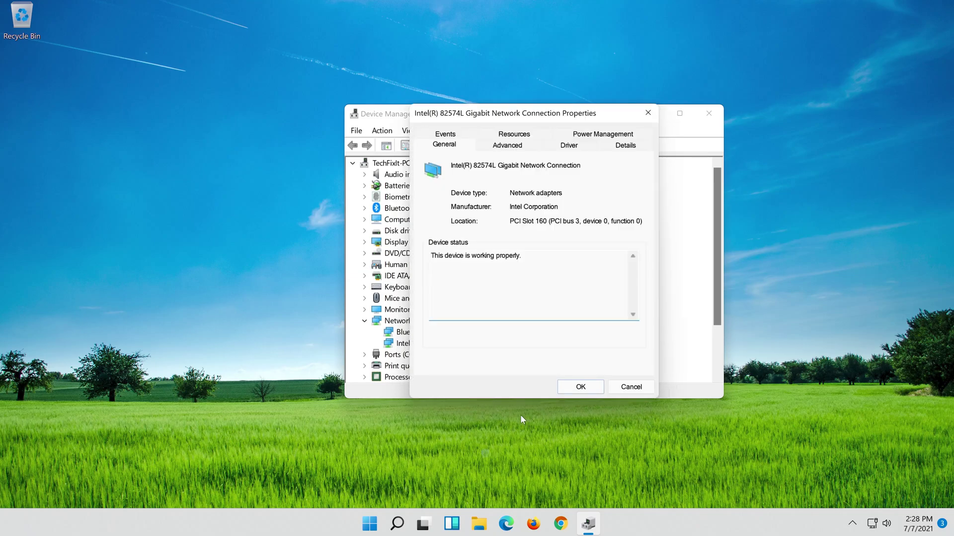
Step: Uninstall the Intel 82574L Gigabit adapter from its Driver properties and confirm the removal
{"action": "left_click", "coordinate": [569, 146]}
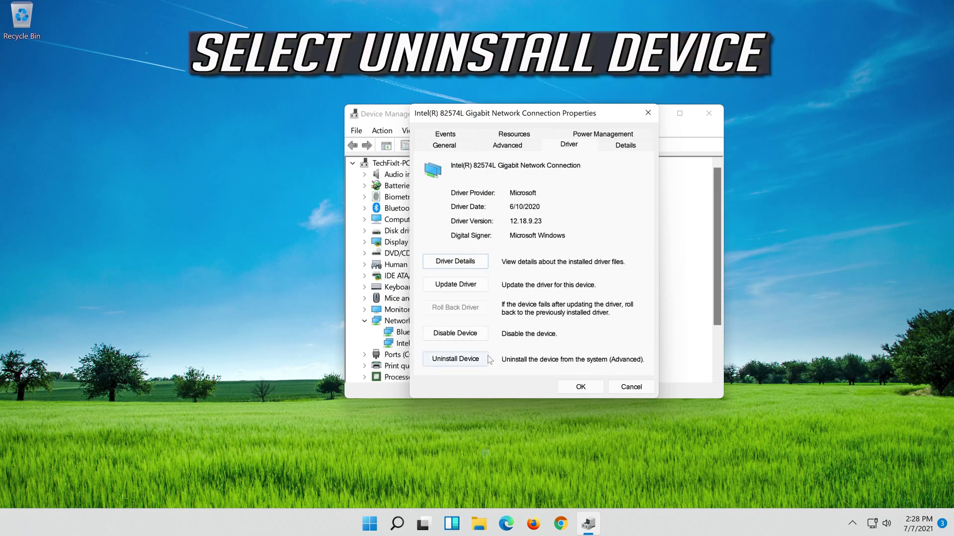
{"action": "left_click", "coordinate": [462, 363]}
{"action": "left_click", "coordinate": [462, 363]}
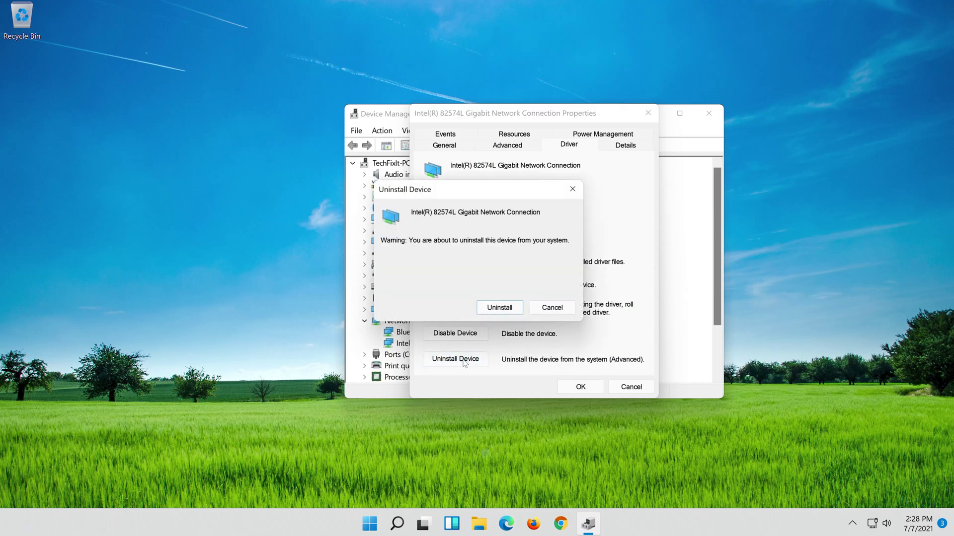
{"action": "left_click", "coordinate": [504, 311]}
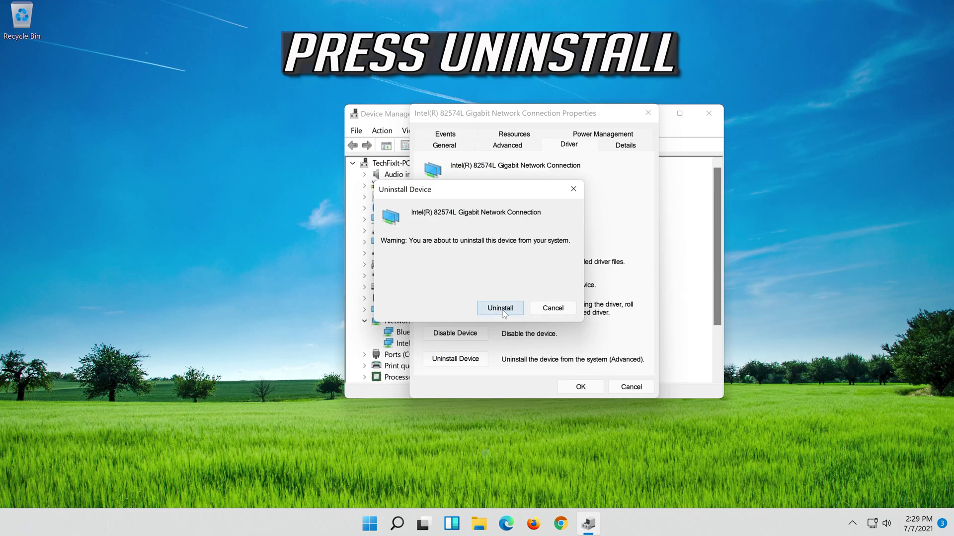
{"action": "left_click", "coordinate": [500, 307]}
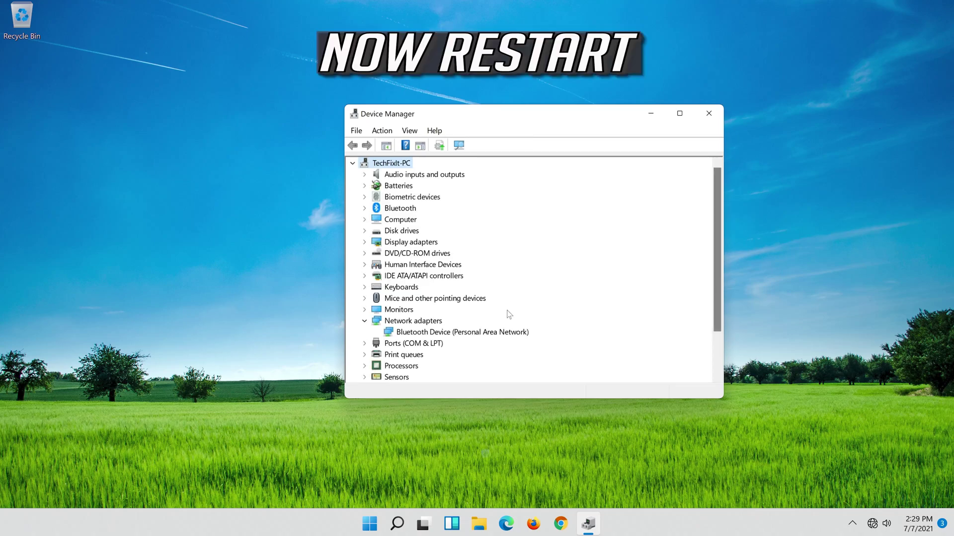
Step: Close Device Manager and restart the computer from the Start menu power options
{"action": "left_click", "coordinate": [709, 115]}
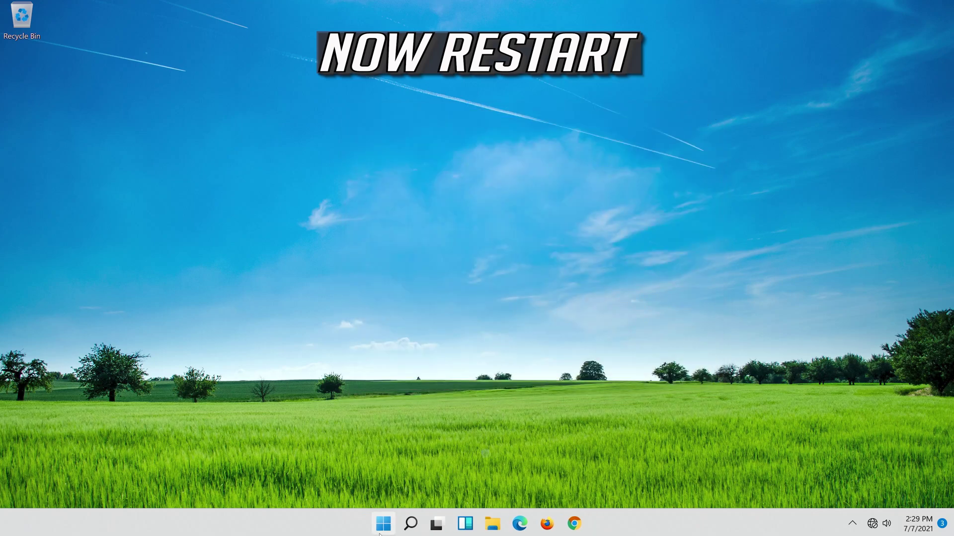
{"action": "left_click", "coordinate": [385, 523]}
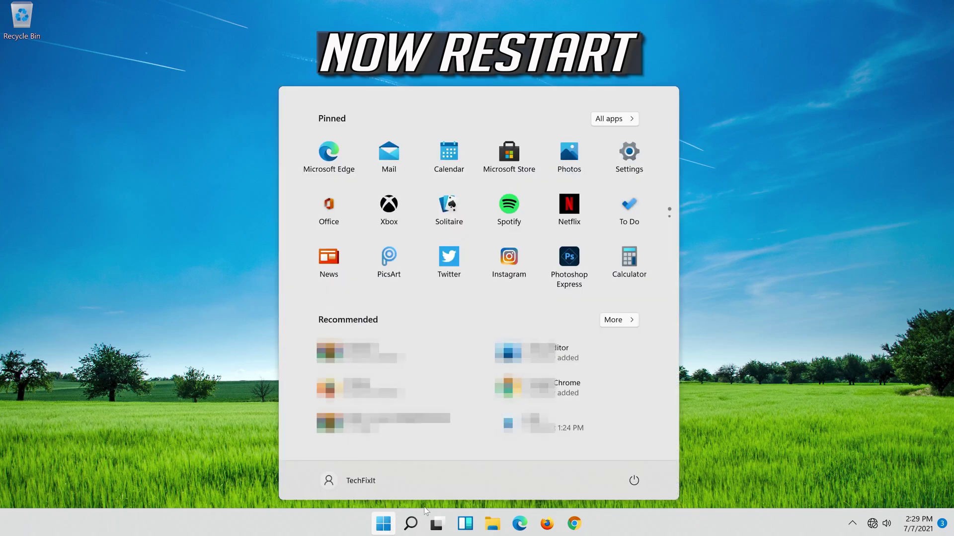
{"action": "left_click", "coordinate": [635, 482]}
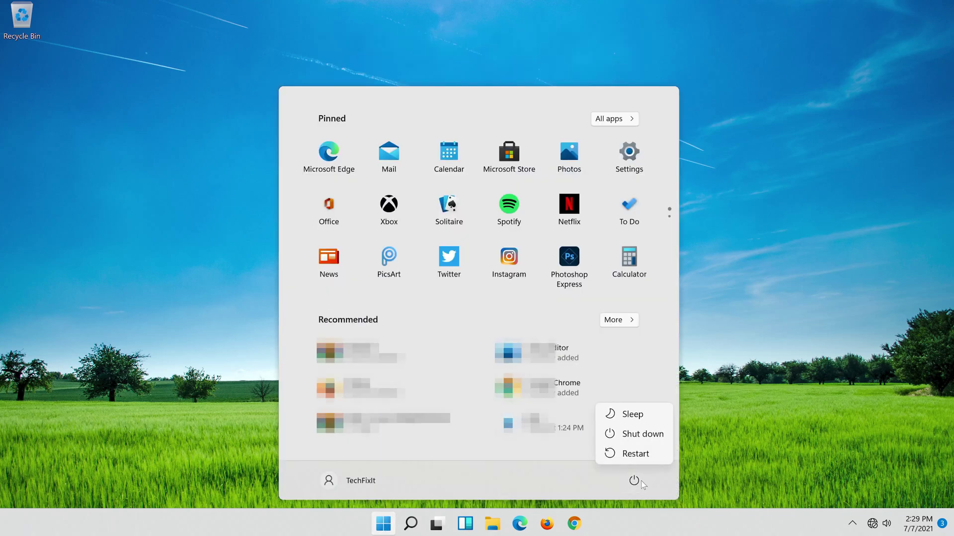
{"action": "left_click", "coordinate": [639, 455]}
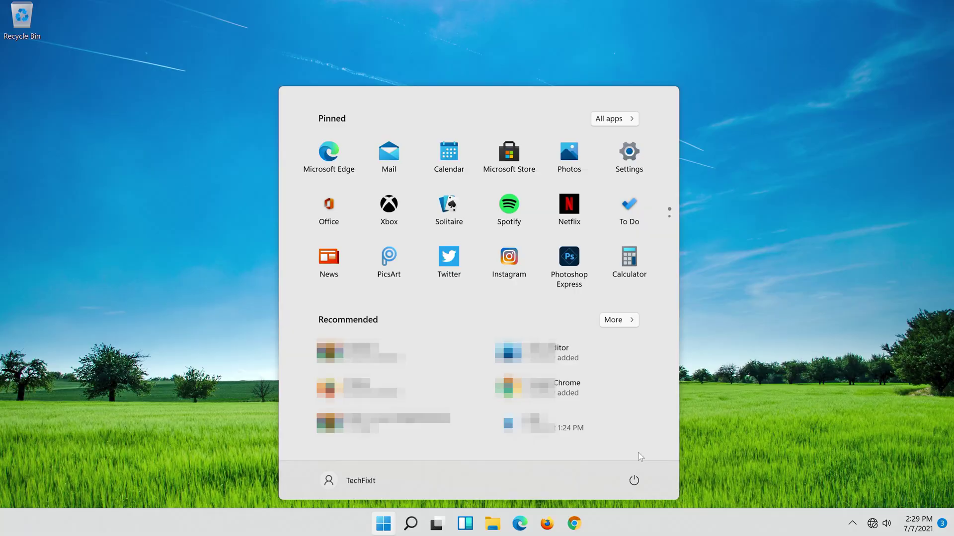